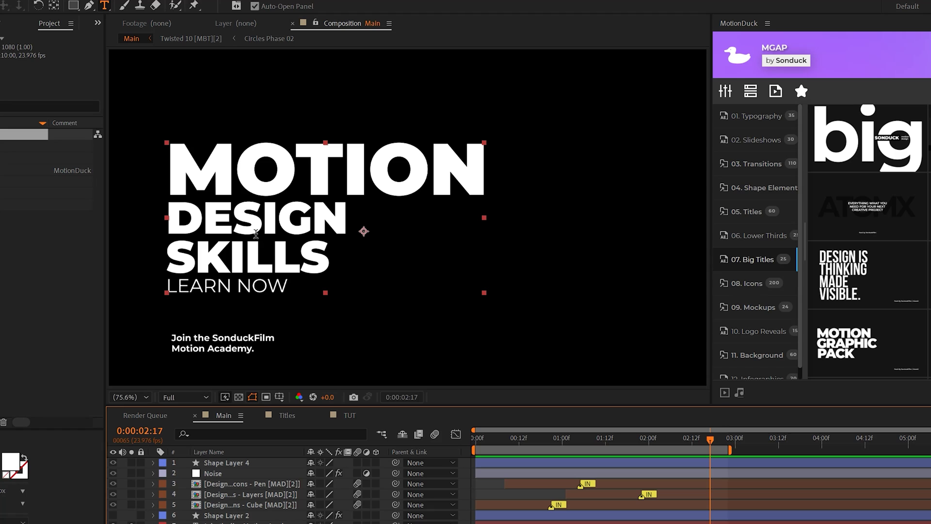
- In the TUT composition, create a four-line text layer reading MOTION, DESIGN, SKILLS, LEARN MORE
click(350, 415)
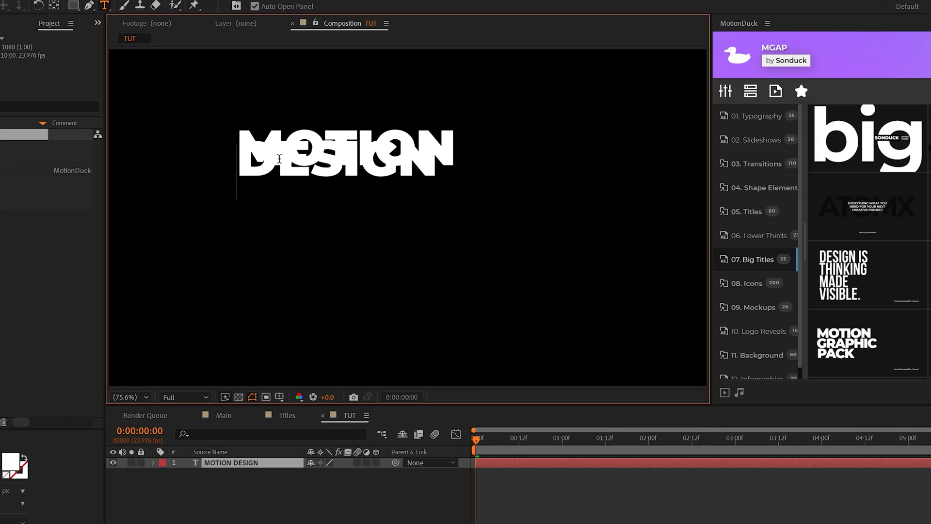
text(SKILLS)
key(Return)
text(LEARN MORE)
key(ctrl+a)
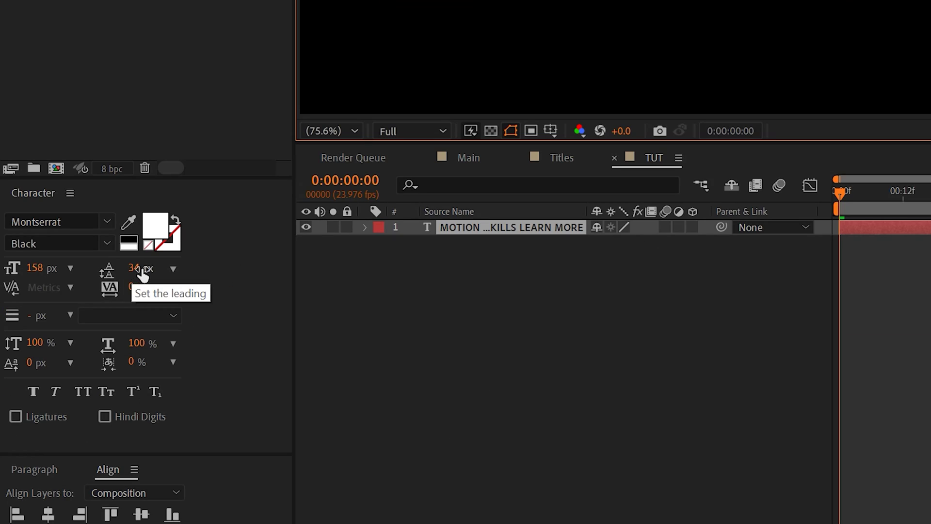
- Set the title's leading to 129 px and add a smaller text line "Join the SonduckFilm Motion Academy." below it
drag(140, 271, 160, 389)
click(320, 364)
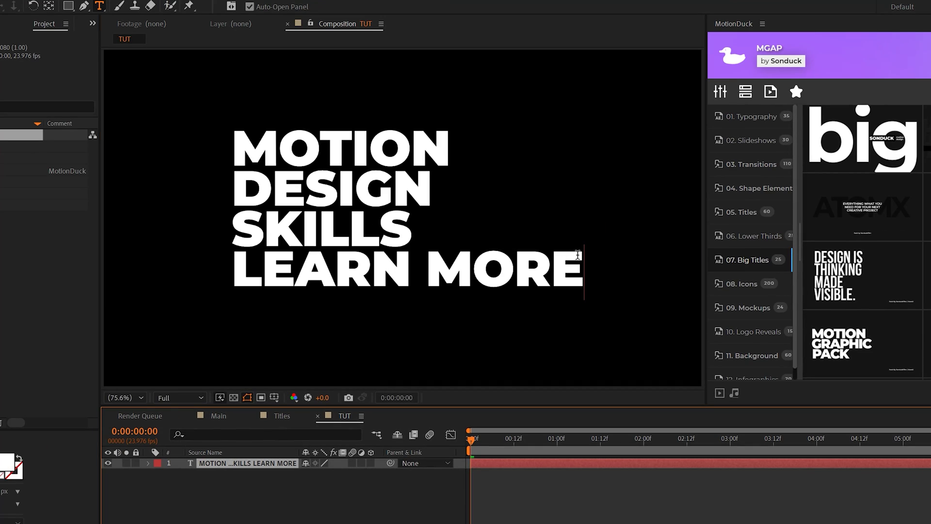
drag(577, 255, 210, 137)
click(291, 513)
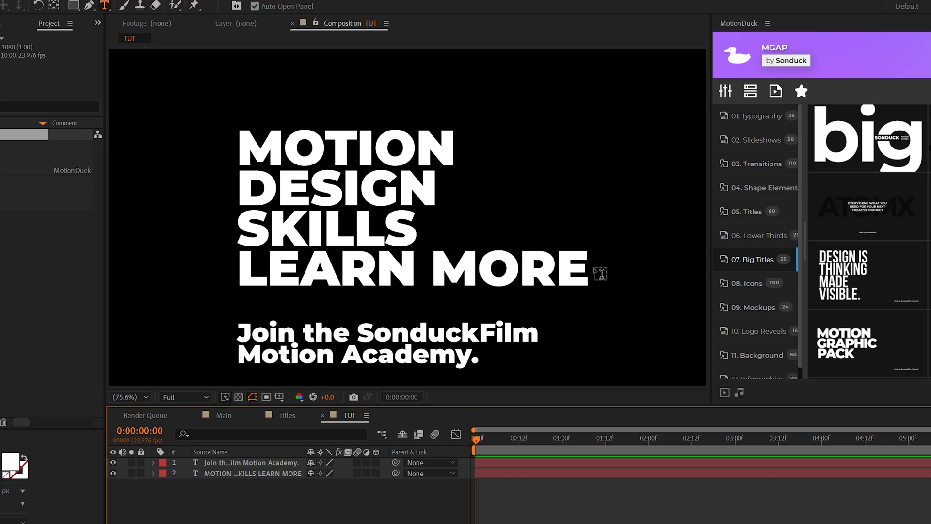
- Set the font size of the title's LEARN MORE line to 60 px
drag(591, 270, 212, 192)
drag(25, 378, 7, 378)
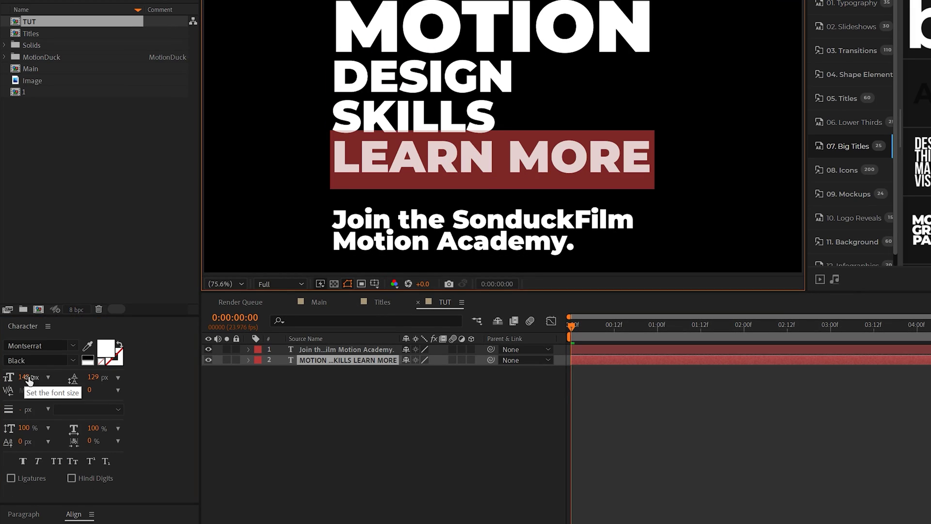
click(24, 377)
text(60)
key(Return)
click(412, 166)
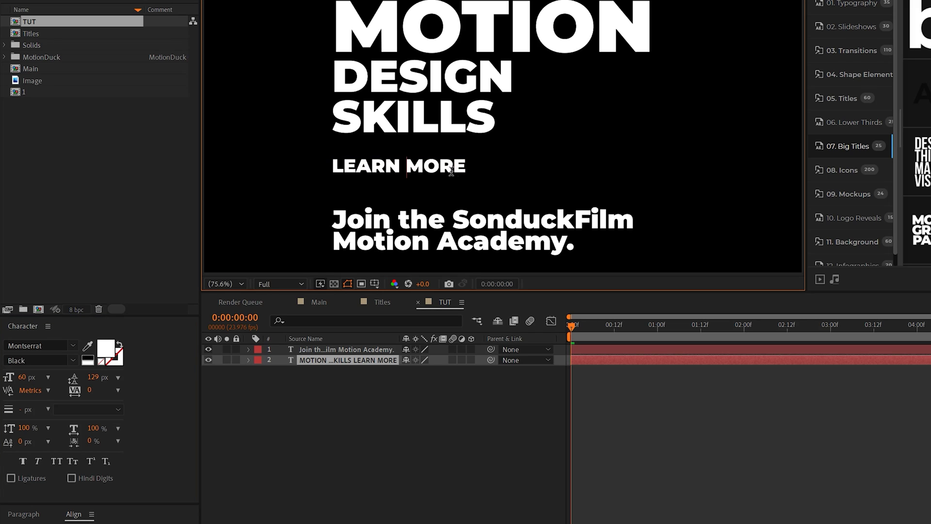
- Change the LEARN MORE line to Montserrat Light and tighten its leading so it sits close under SKILLS
drag(461, 168, 306, 176)
click(72, 364)
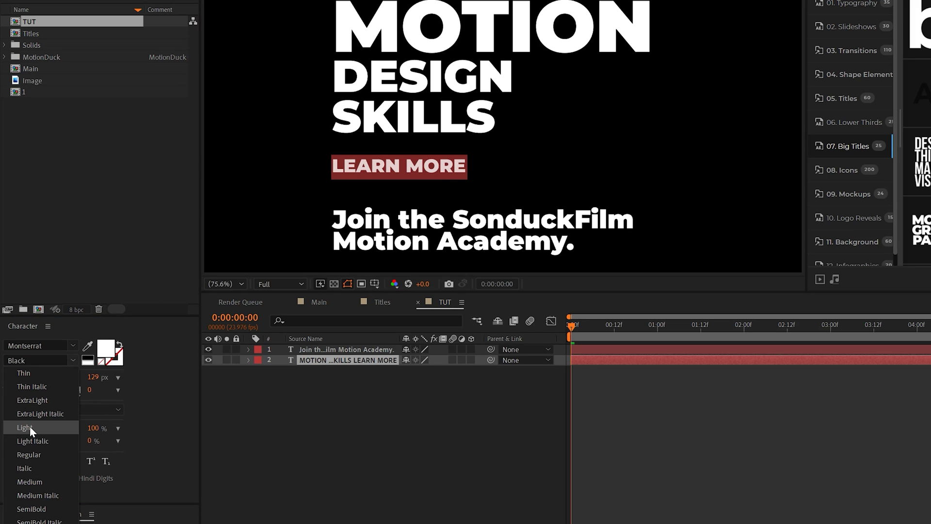
click(31, 429)
click(421, 168)
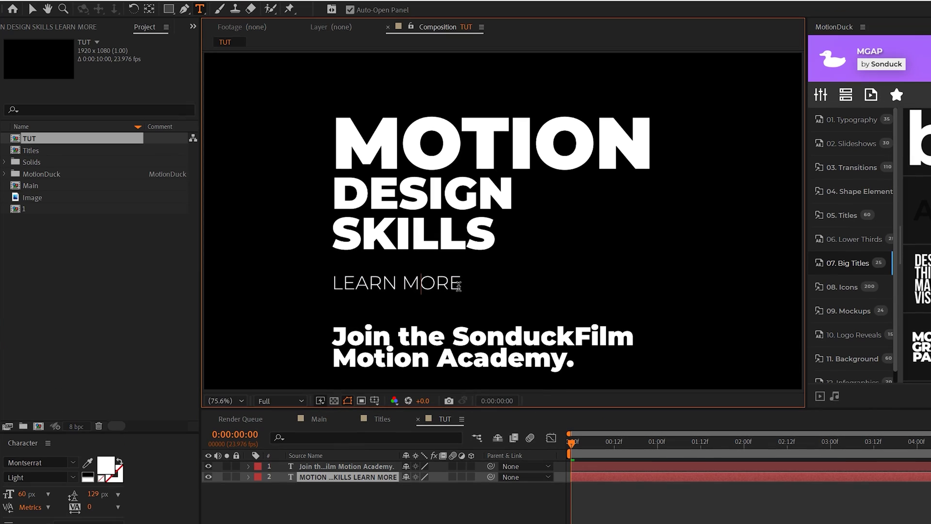
drag(460, 169, 333, 175)
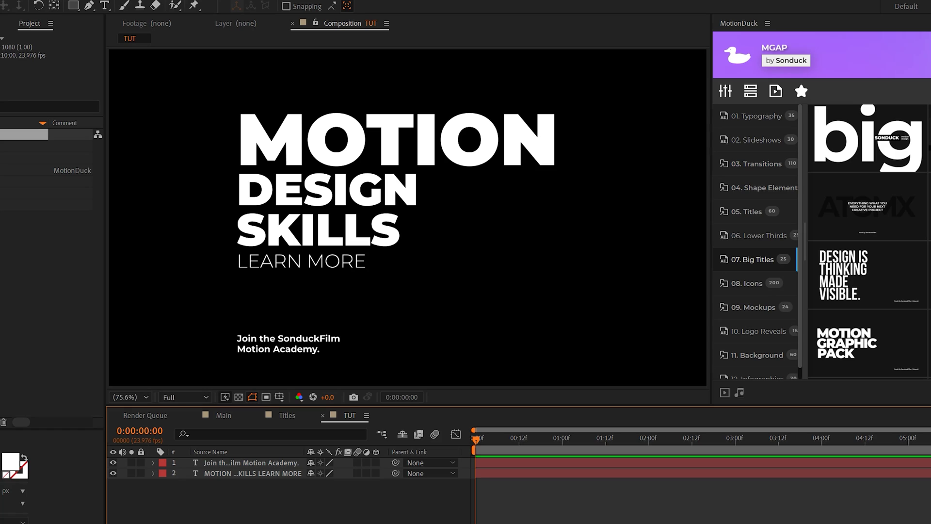
- Turn on the Title/Action Safe overlay for the composition
click(283, 397)
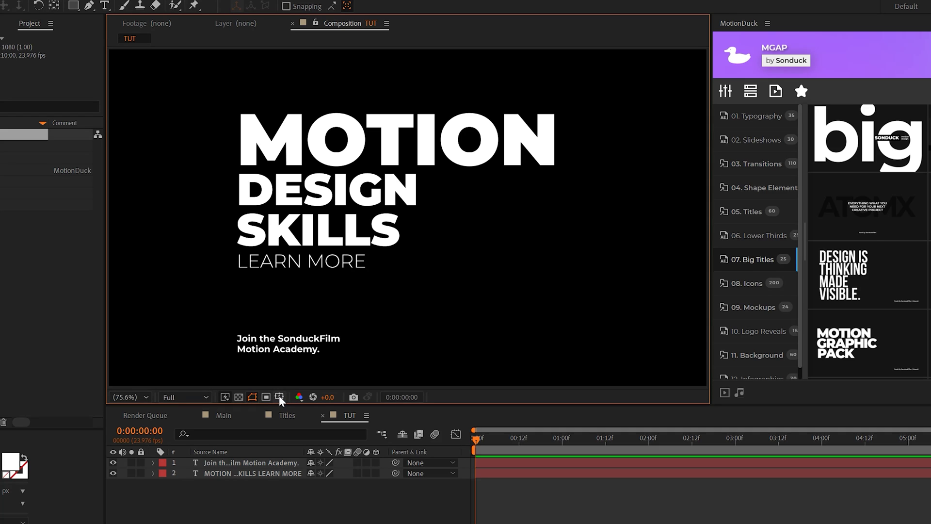
click(280, 400)
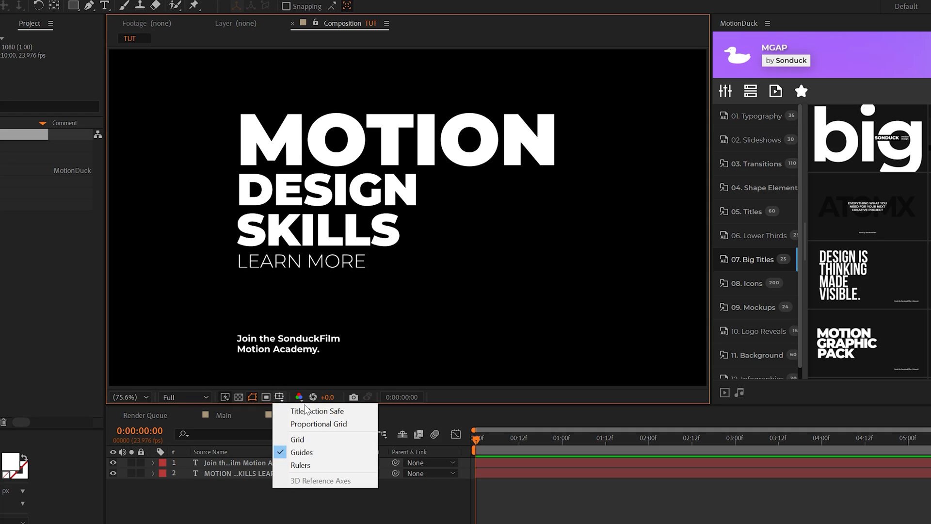
click(342, 412)
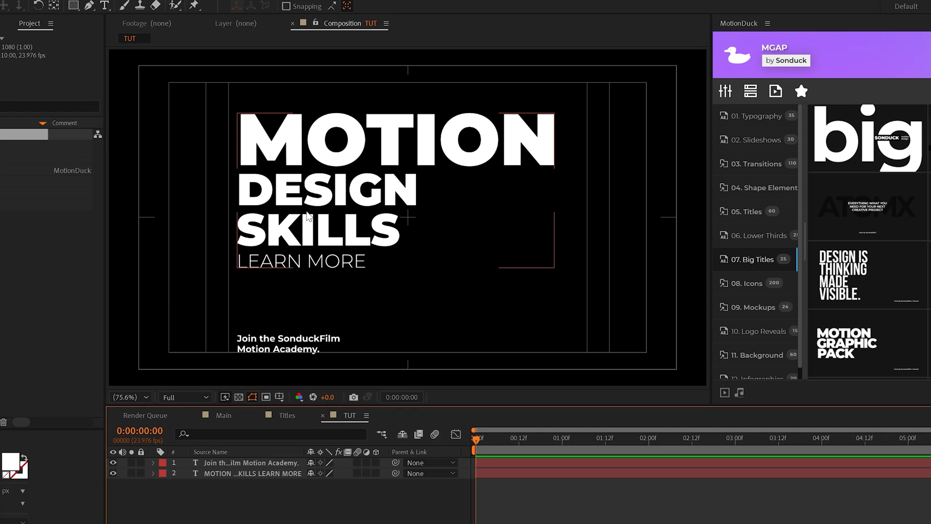
- Center the MOTION DESIGN SKILLS title layer horizontally and vertically in the composition
click(324, 219)
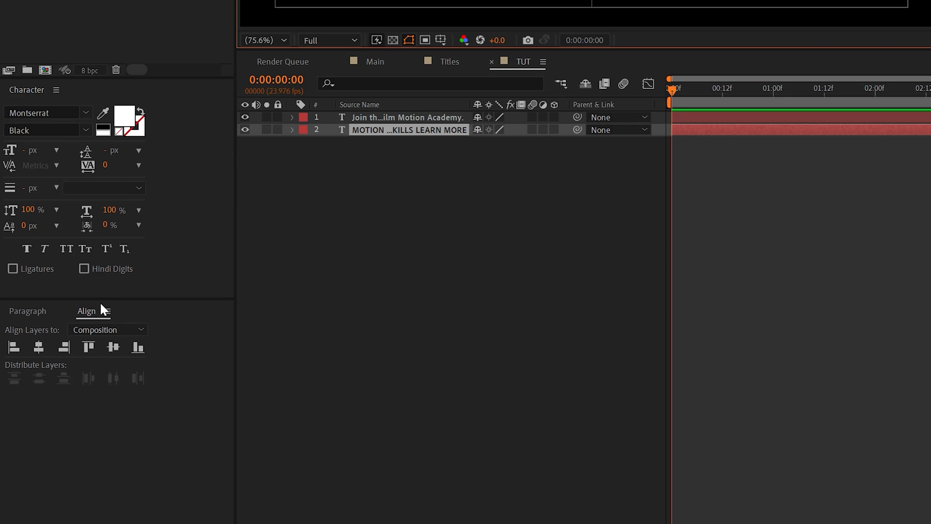
click(87, 315)
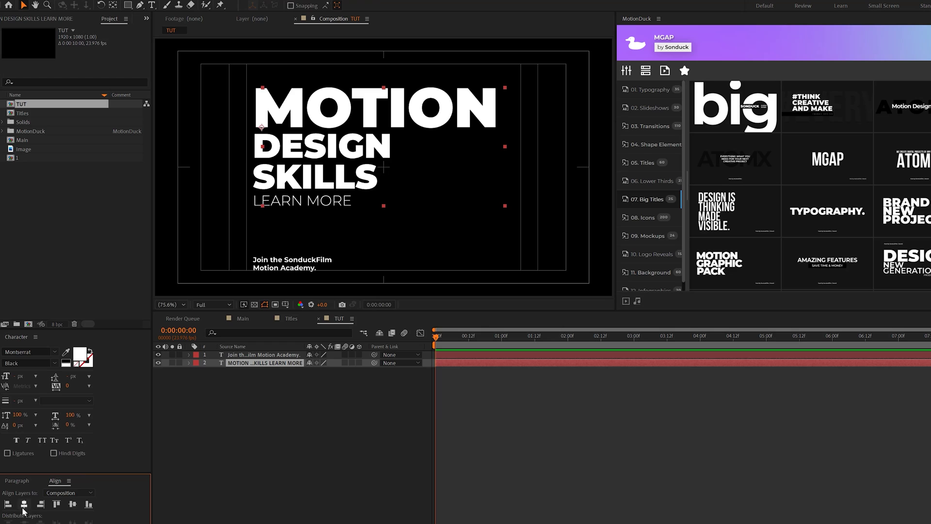
click(39, 347)
click(73, 505)
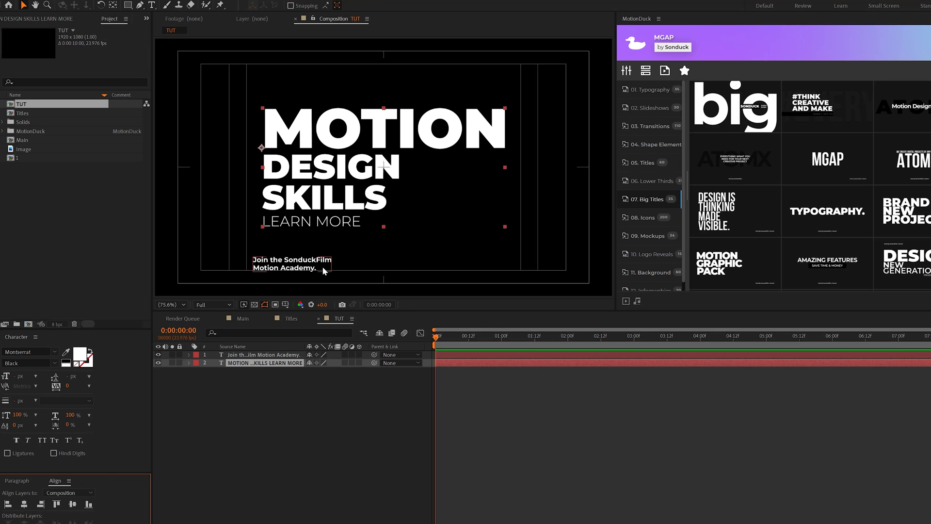
click(305, 451)
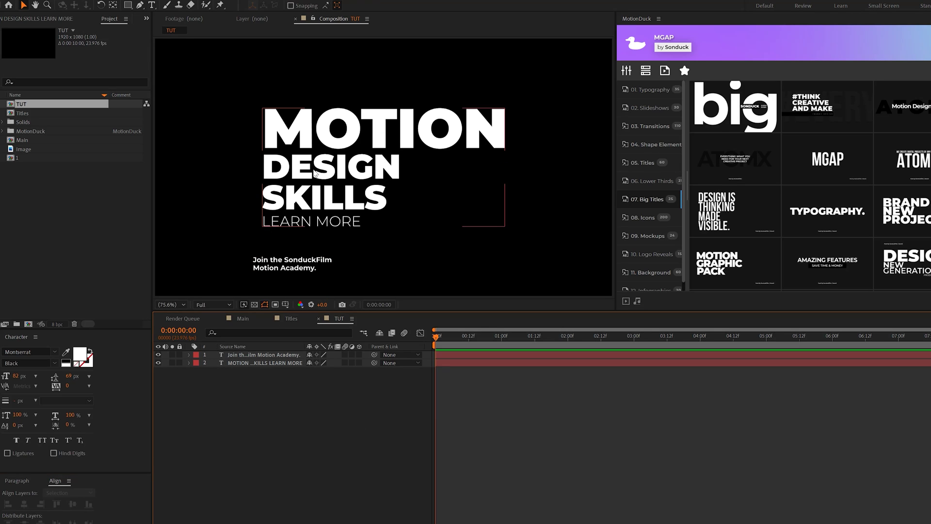
- Center the title's paragraph text and align its layer to the composition's horizontal center
click(262, 363)
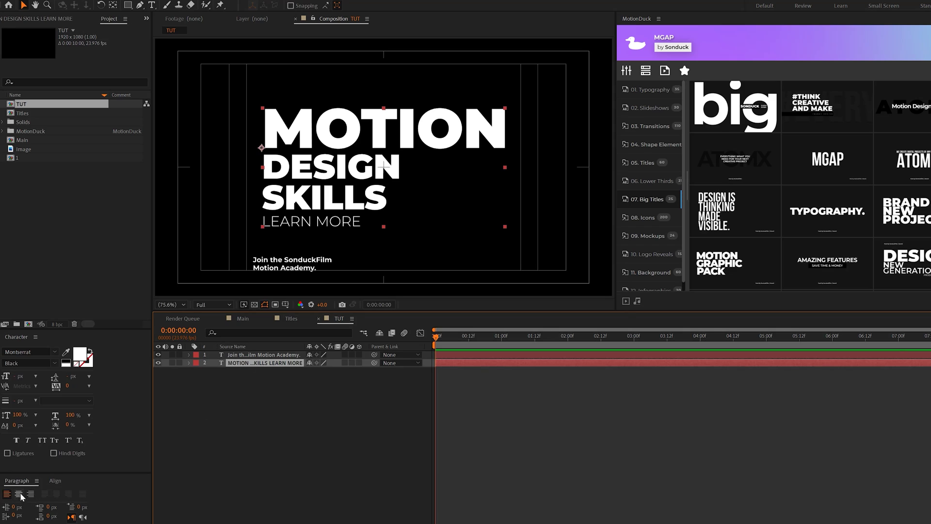
click(18, 493)
click(54, 480)
click(24, 504)
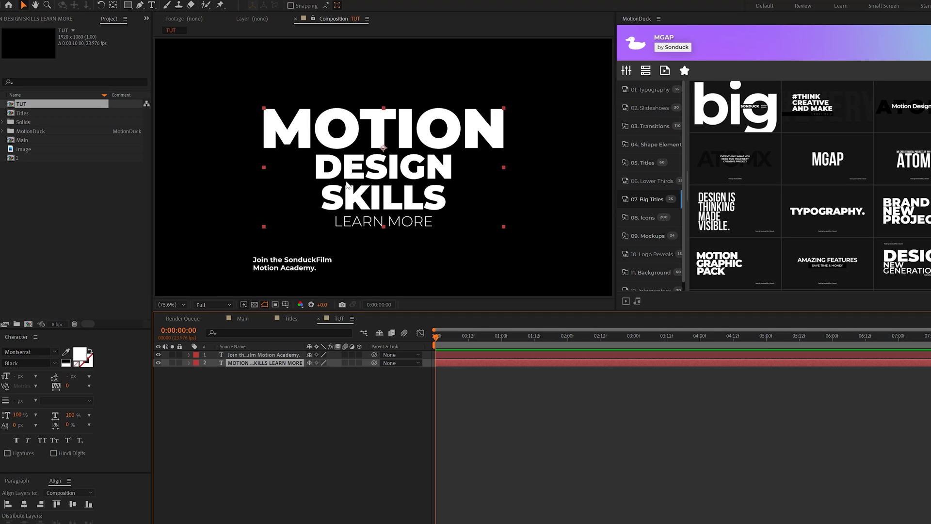
- Left-align the title's paragraph text and move the title and the Motion Academy line to the left title-safe edge
click(24, 480)
click(7, 494)
drag(405, 168, 246, 166)
drag(272, 265, 218, 265)
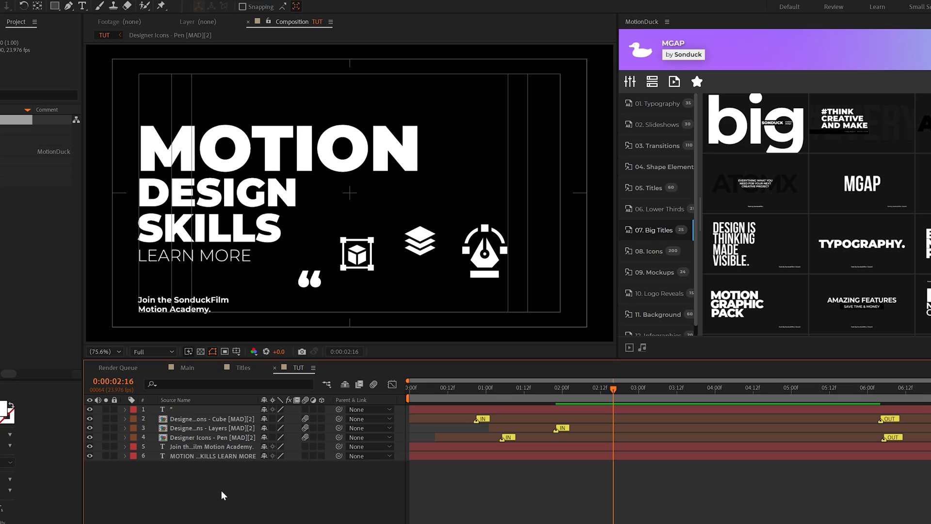
click(176, 409)
drag(309, 279, 126, 71)
key(ctrl+shift+a)
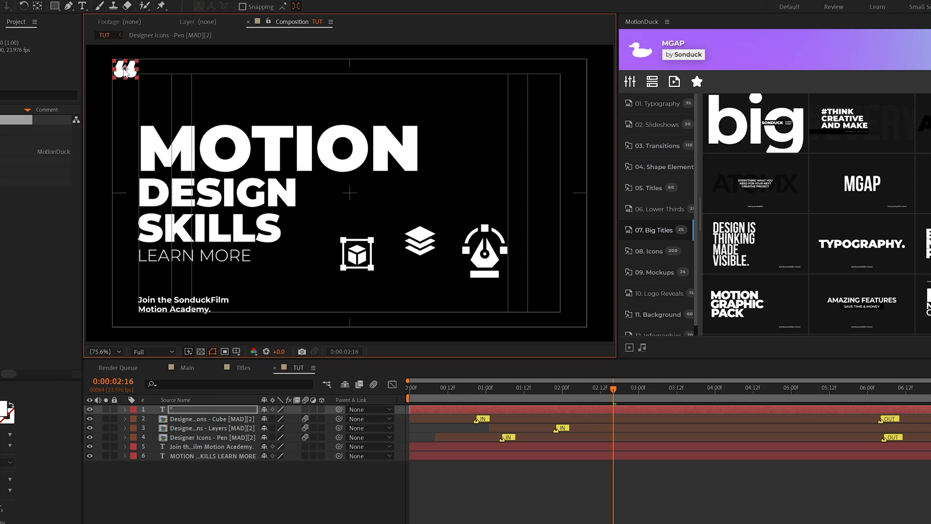
key(ctrl+z)
- Move the quotation mark to the upper-left action-safe corner and the cube icon just above MOTION at the title-safe edge
drag(310, 279, 122, 68)
click(357, 258)
drag(357, 258, 154, 104)
- Place the layers icon beside the word DESIGN and the pen icon in the lower-right title-safe corner
click(426, 256)
drag(417, 237, 322, 195)
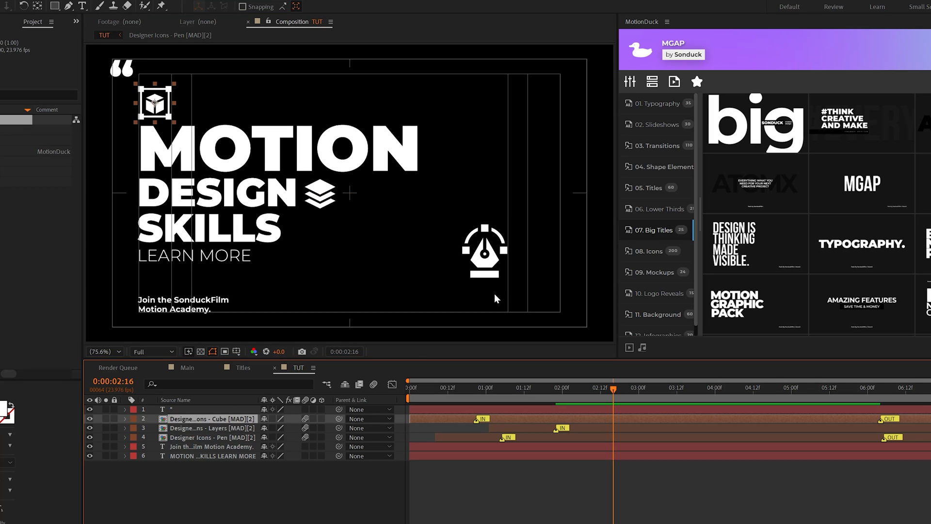
drag(487, 266, 541, 295)
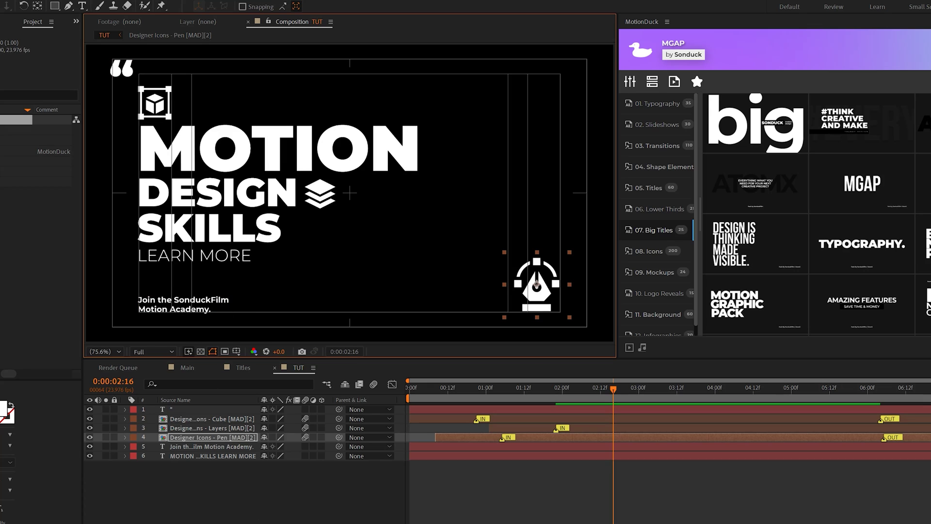
click(232, 490)
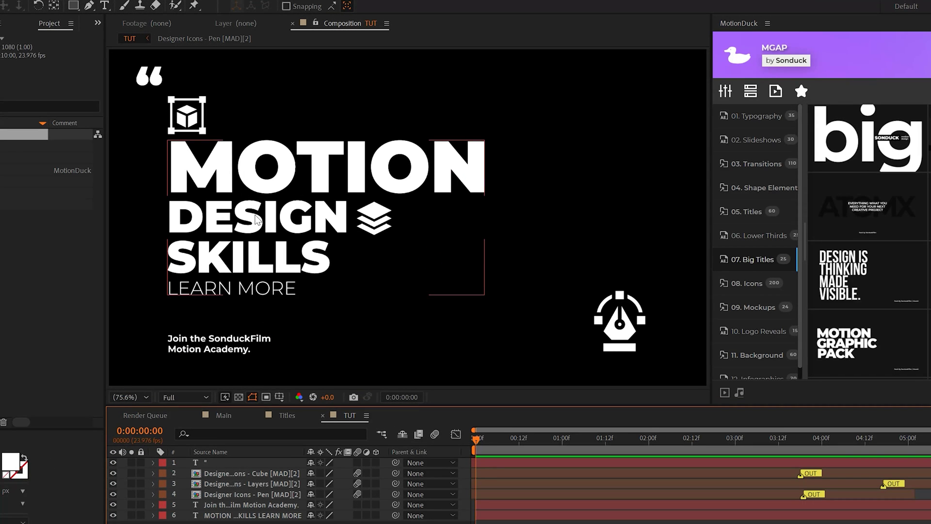
- Add a Position text animator to the title layer and set its position to 0, 133
click(127, 456)
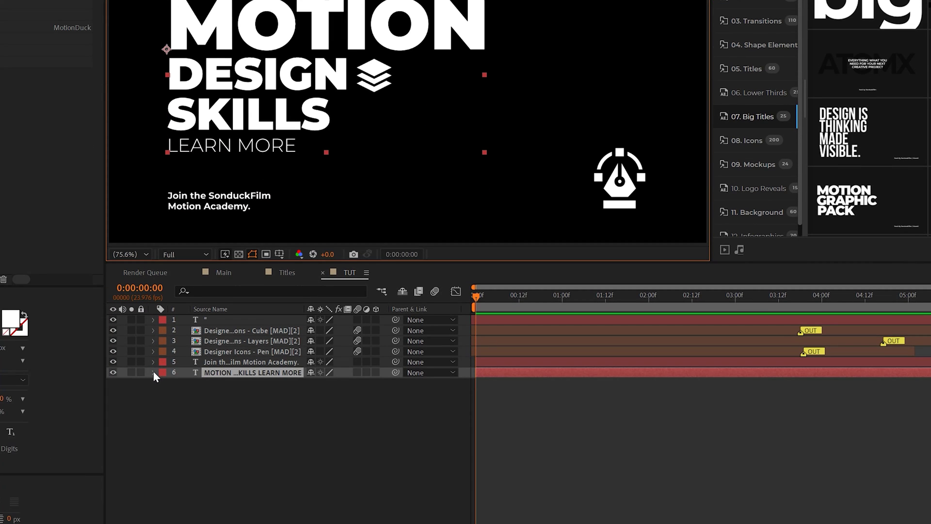
click(153, 515)
click(382, 383)
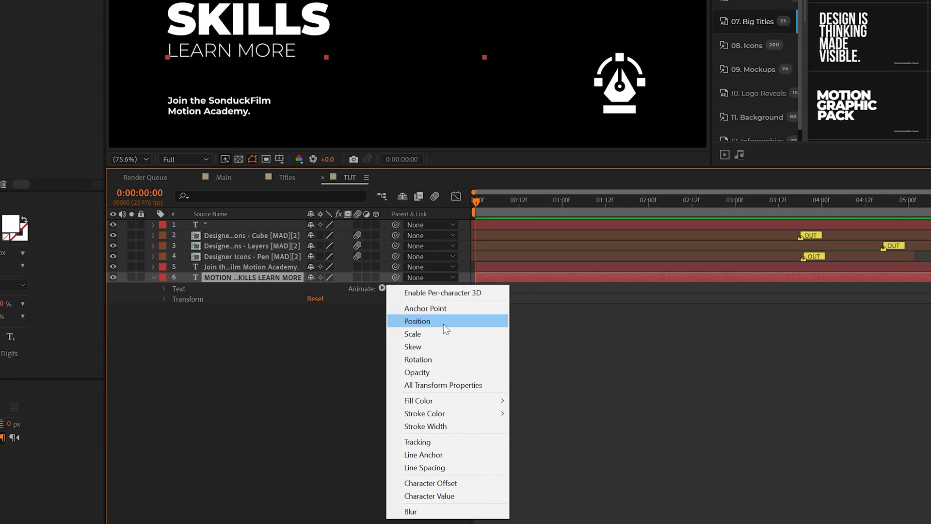
click(443, 323)
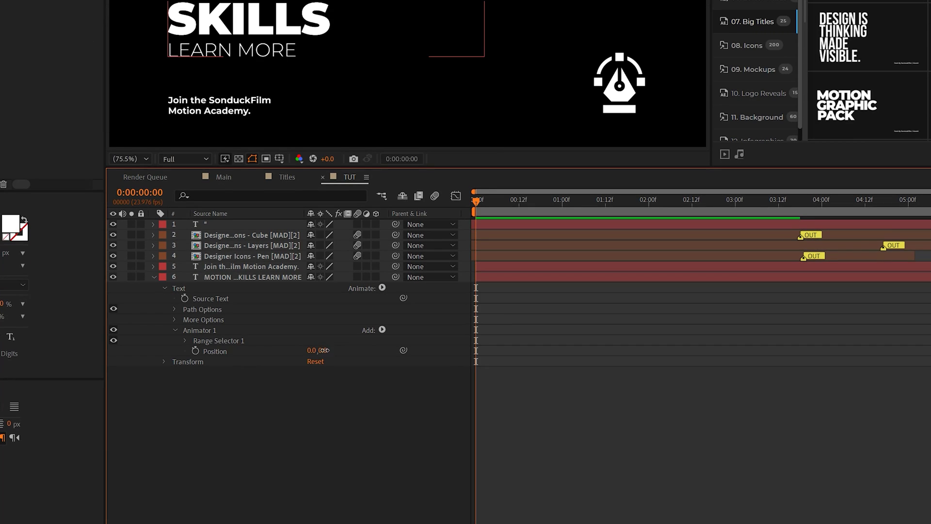
drag(322, 350, 417, 339)
- Add an Opacity property to the title's Animator 1 and set it to 0%
click(382, 464)
mouse_move(412, 302)
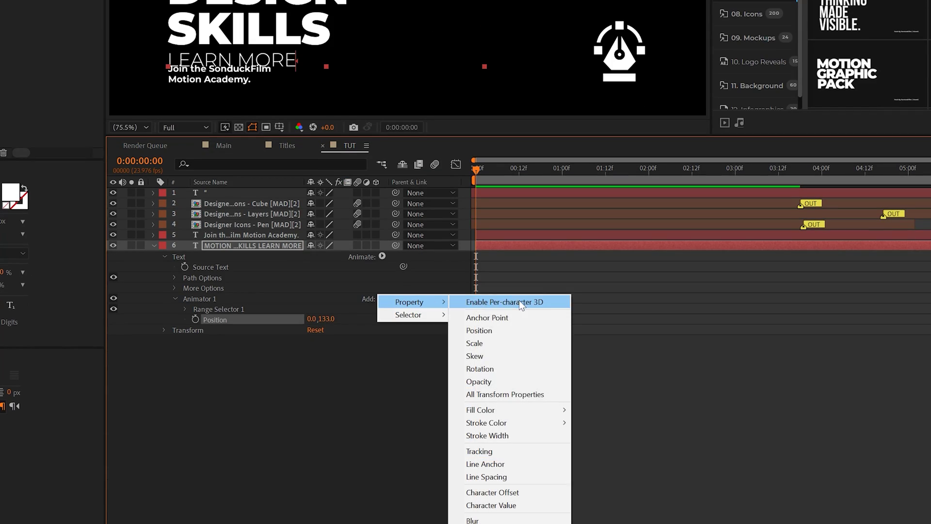
click(480, 381)
drag(316, 330, 253, 332)
drag(224, 500, 201, 500)
key(F2)
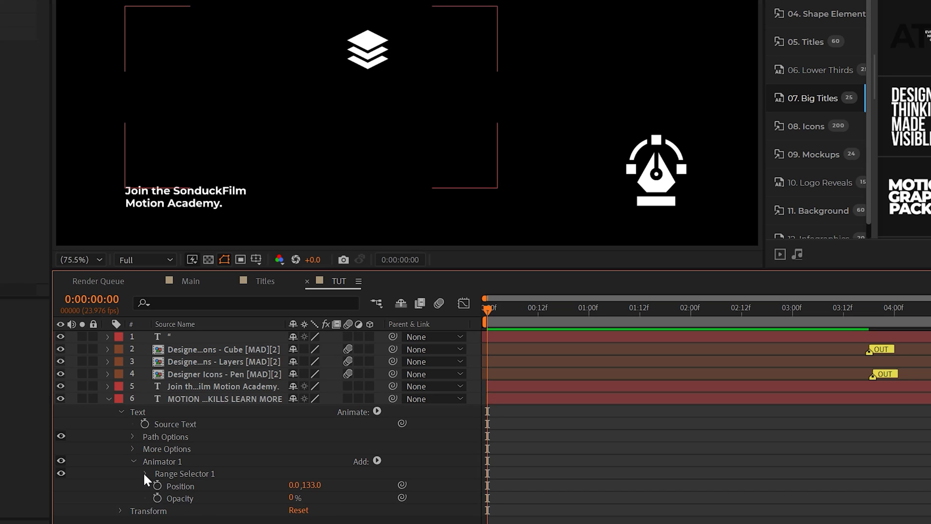
- Keyframe Range Selector 1's Start from 0% at the beginning to 100% at 0:00:02:00 and preview the animation
click(145, 473)
click(169, 485)
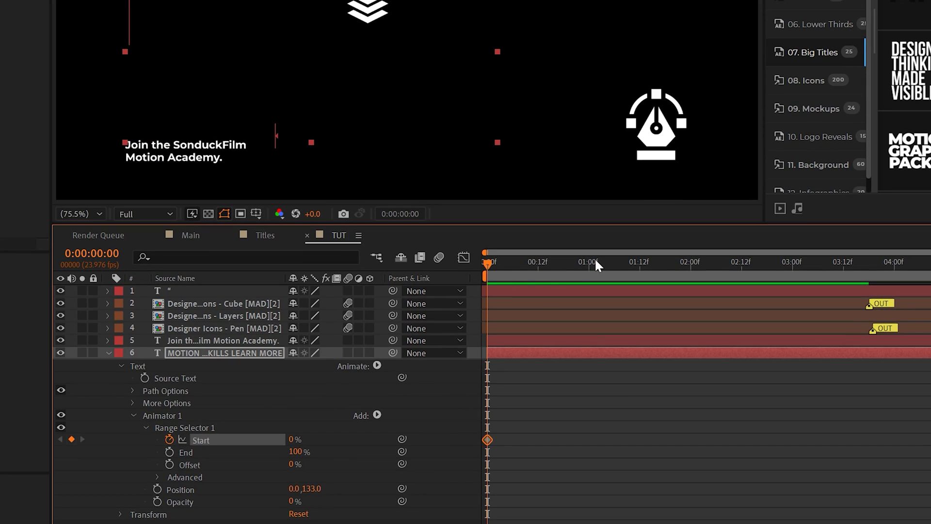
drag(595, 262, 691, 264)
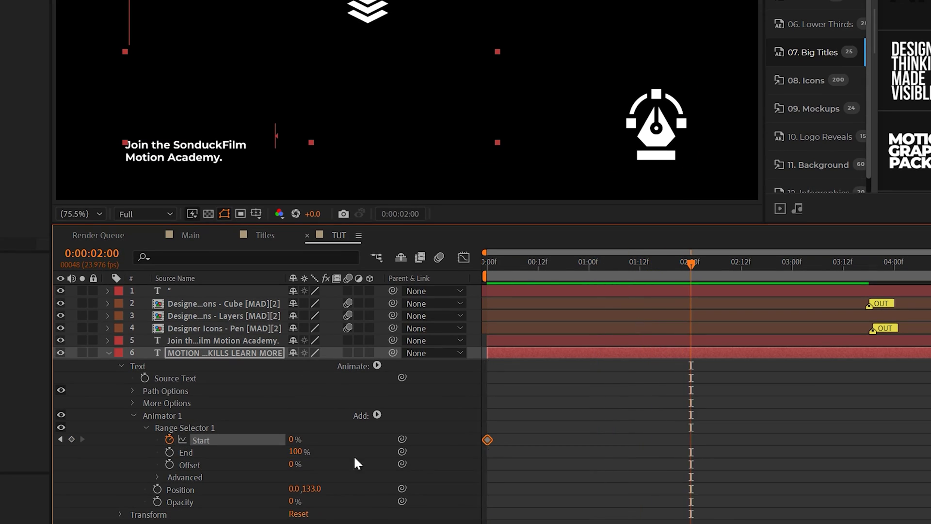
drag(284, 436, 334, 436)
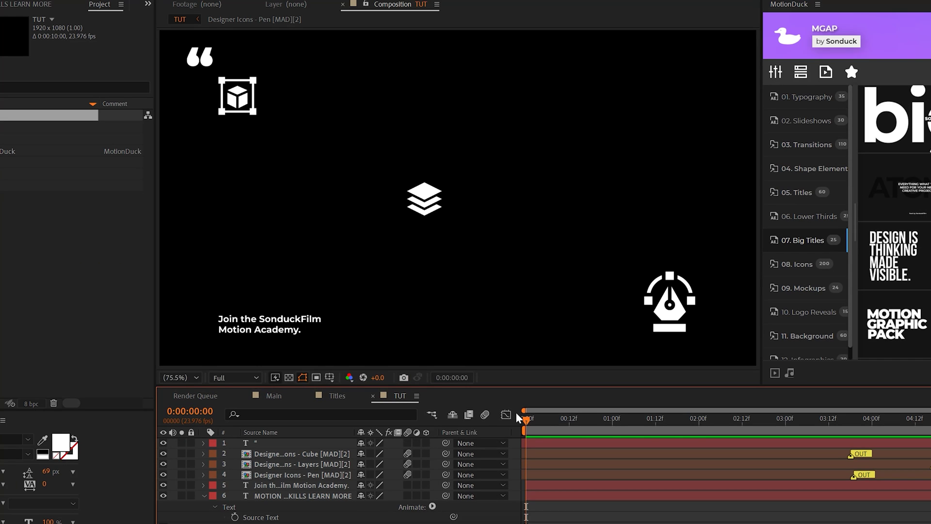
key(space)
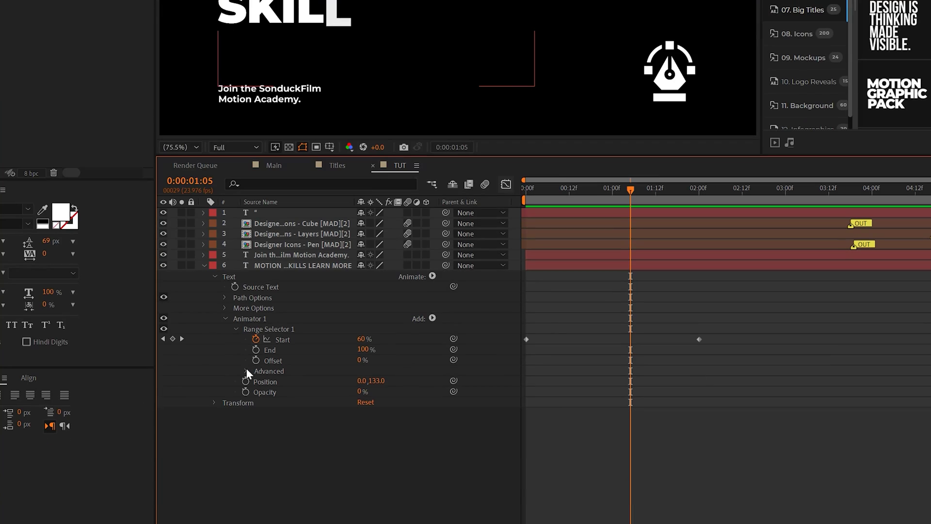
- Set the range selector's advanced Based On option to Words and preview the title animation
click(247, 371)
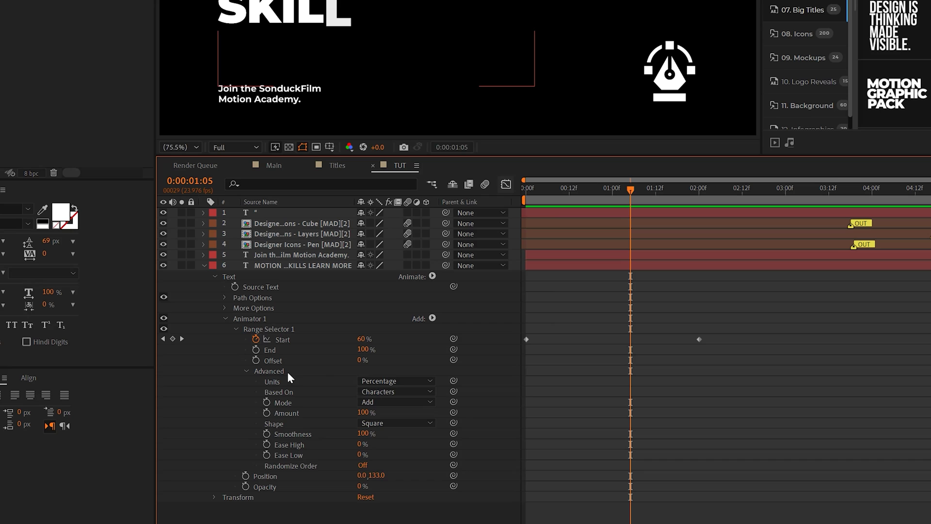
click(400, 391)
click(398, 430)
key(space)
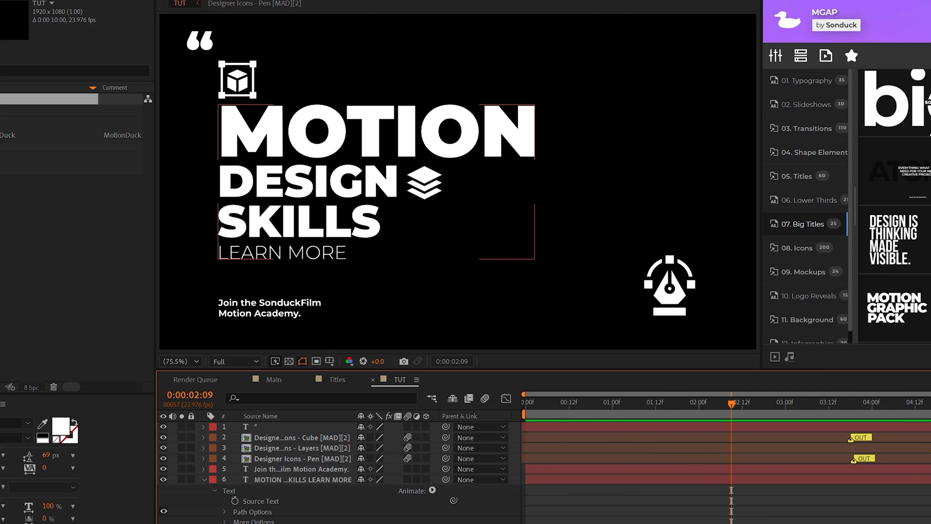
- Apply Easy Ease to both Start keyframes of the title's range selector
click(302, 479)
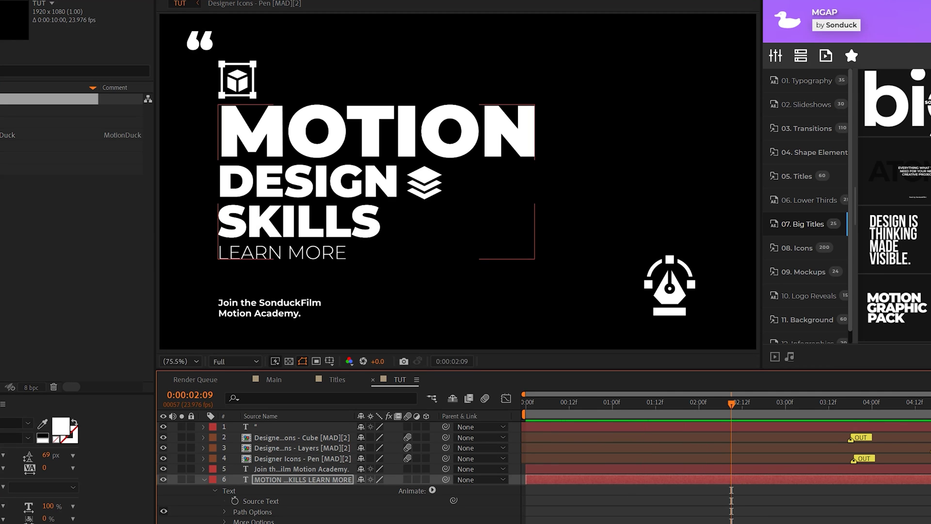
drag(713, 292, 497, 333)
key(F9)
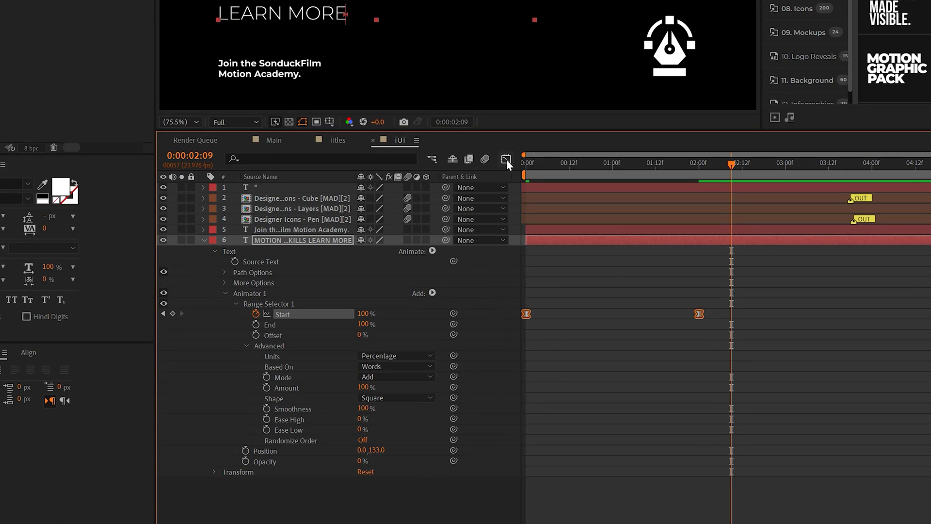
- Reshape the Start keyframes' easing curve in the graph editor, preview the result and collapse the title layer's properties
click(506, 160)
drag(755, 454, 534, 522)
mouse_move(393, 454)
mouse_down()
mouse_move(473, 452)
mouse_move(407, 465)
mouse_move(406, 458)
mouse_up()
click(335, 48)
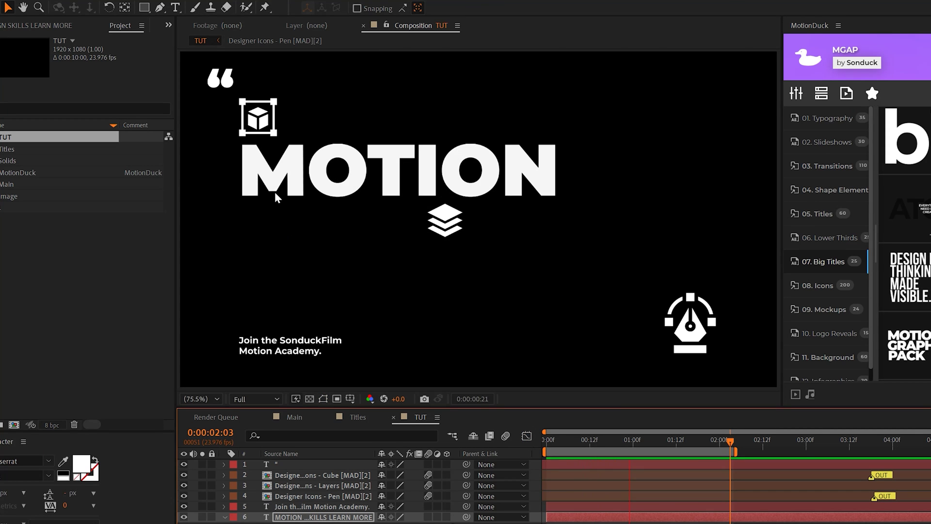
key(space)
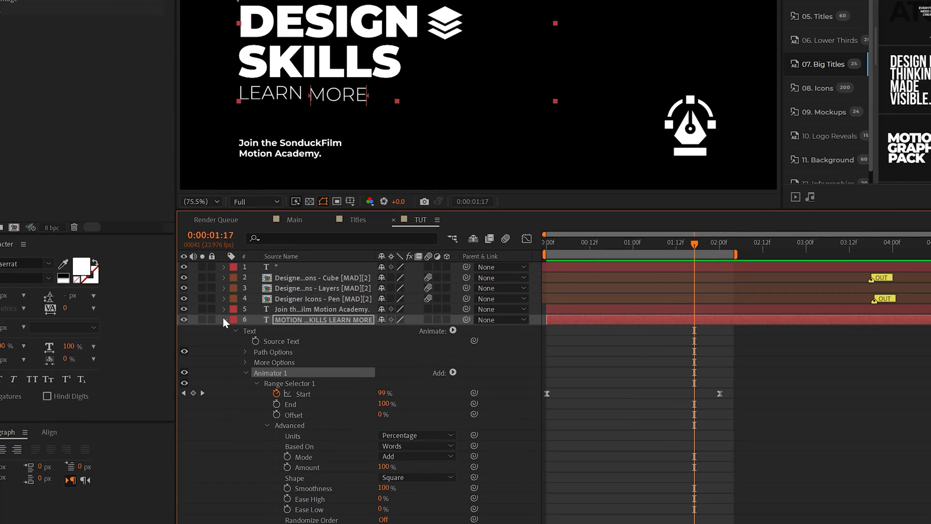
click(223, 319)
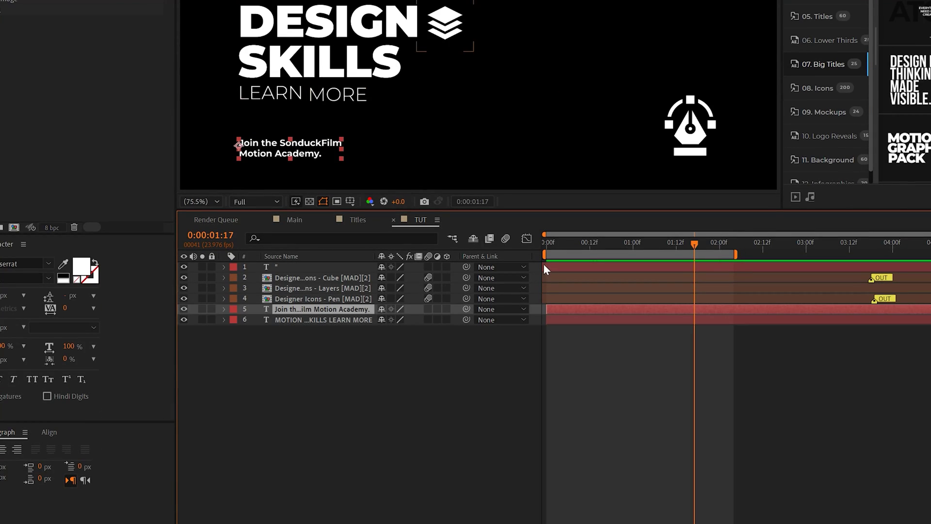
- Delay the "Join the SonduckFilm Motion Academy." text layer so it starts about 11 frames in, and preview the animation
click(549, 241)
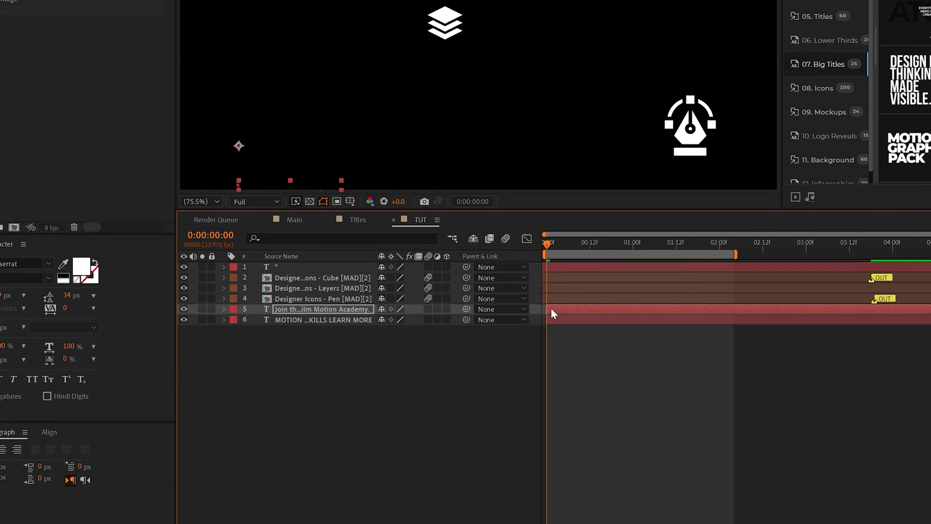
drag(578, 308, 598, 308)
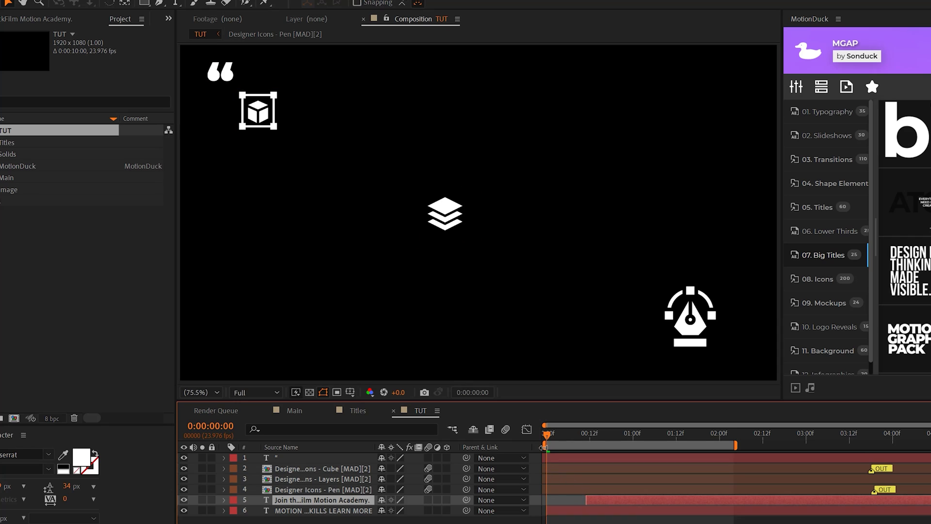
key(space)
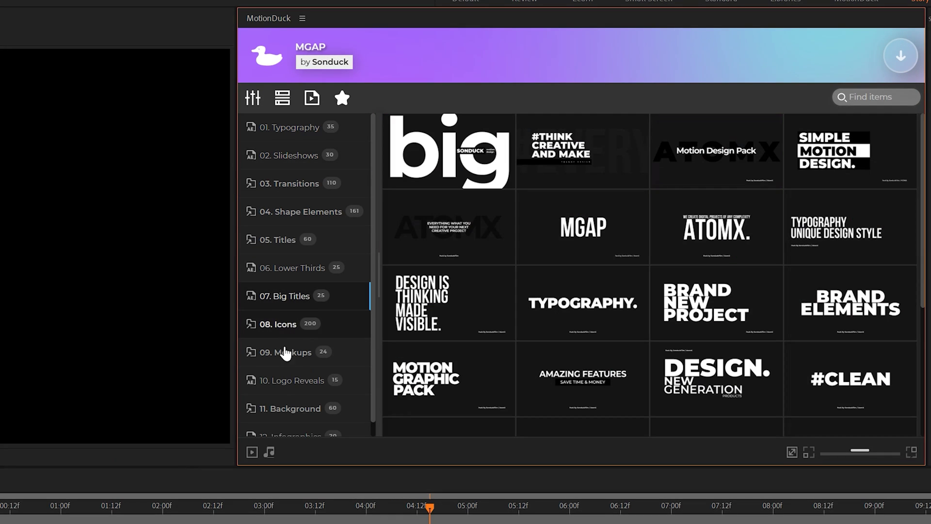
- Browse the MGAP library's Mockups and Background categories and apply the Typography_01 template
click(283, 352)
scroll(289, 334, down, 3)
click(293, 388)
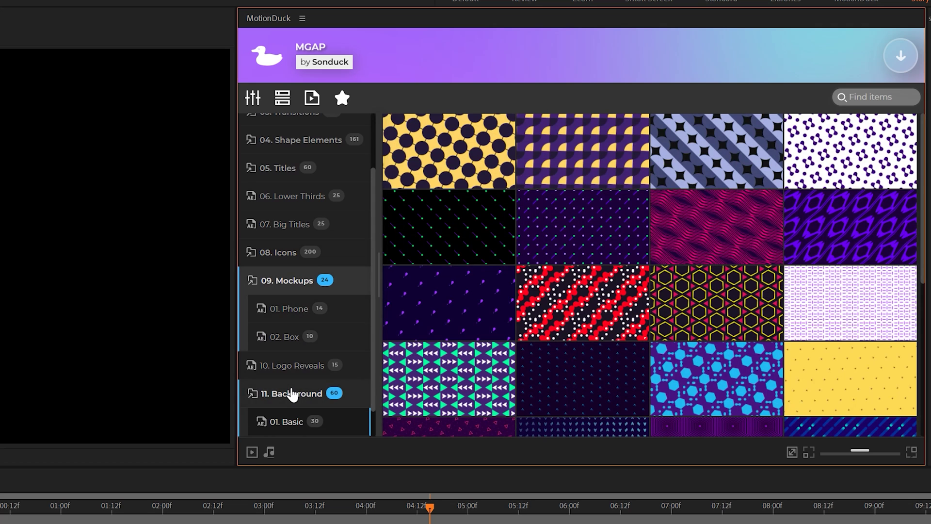
scroll(291, 369, down, 2)
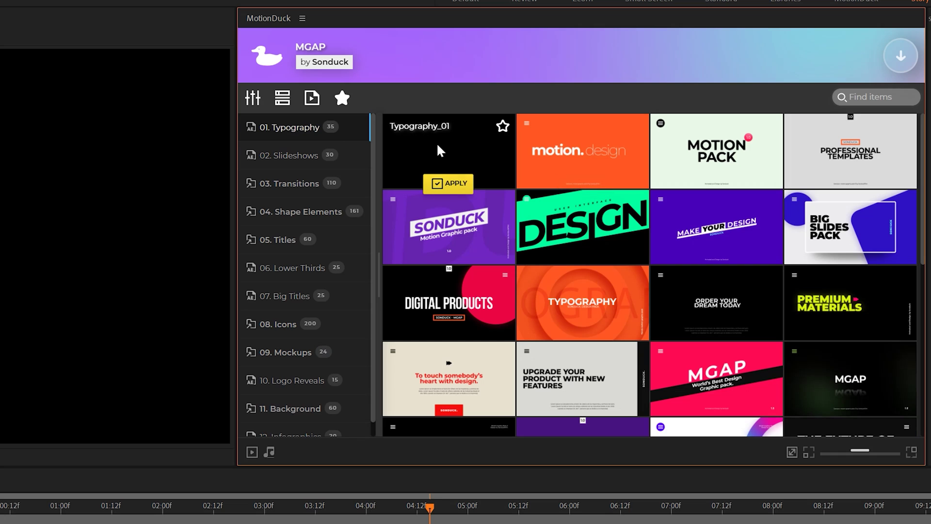
click(451, 187)
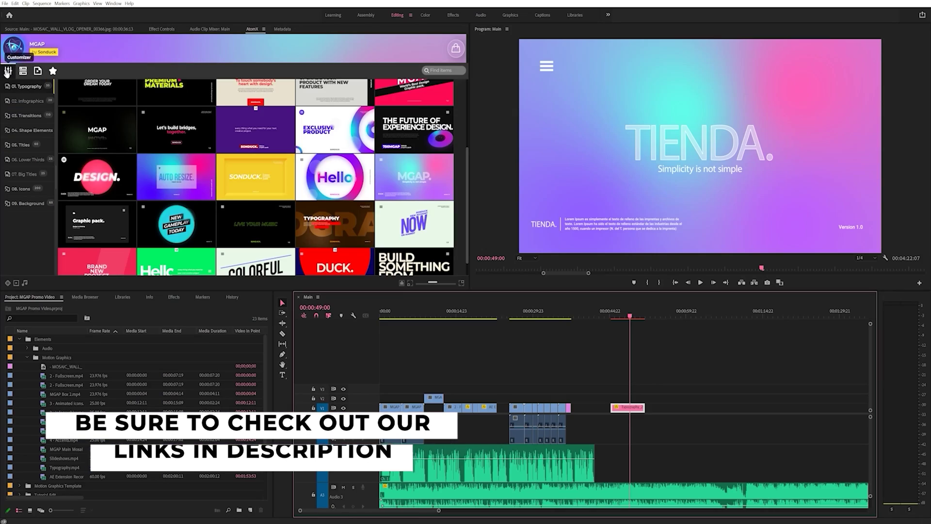
- In Premiere Pro, open the MGAP template customizer and set the template's text lines to "MGAP" and "750+ Elements"
click(7, 72)
click(365, 86)
drag(92, 104, 62, 106)
text(MGAP)
drag(128, 122, 51, 119)
text(750+ Elements)
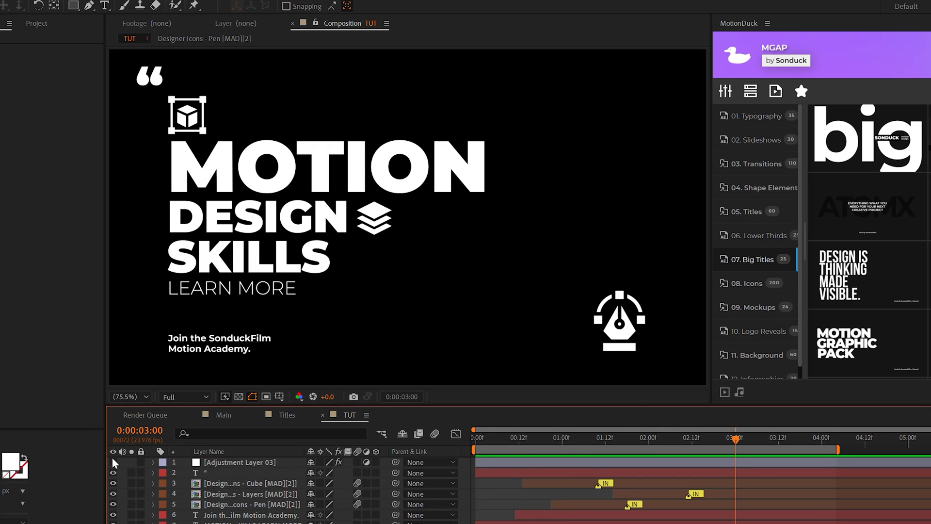
- In After Effects, show Adjustment Layer 03 to view its effect on the TUT composition, and hide it again
click(113, 460)
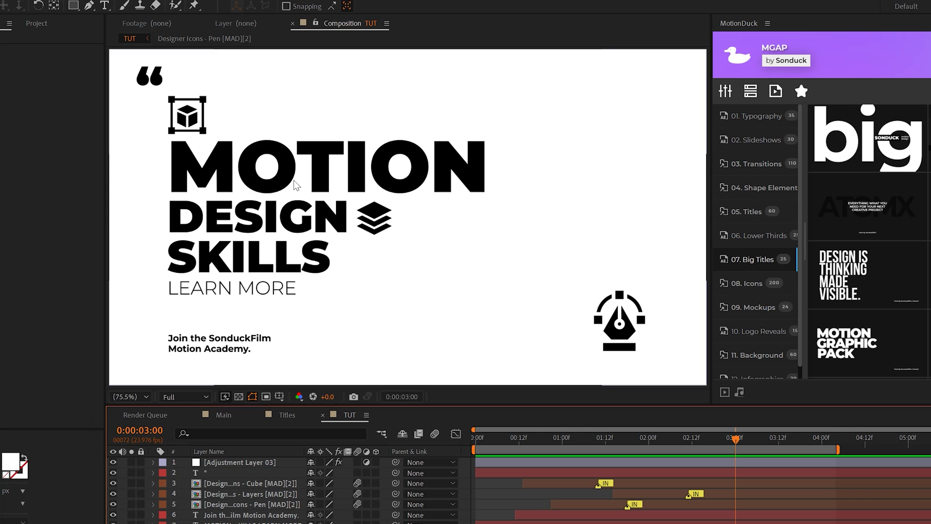
click(112, 462)
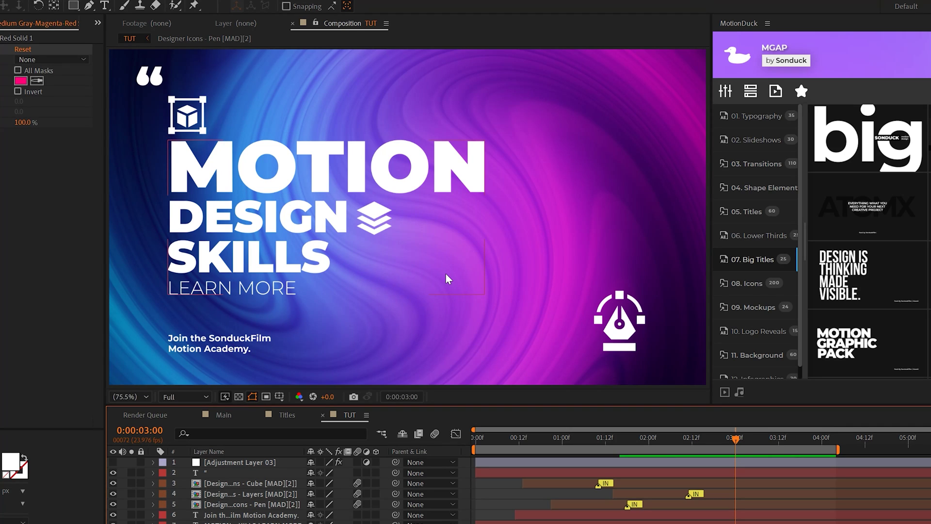
- Hide the Twisted 10 background layer and set the solid background's Fill color to muted magenta 914B6B
click(113, 522)
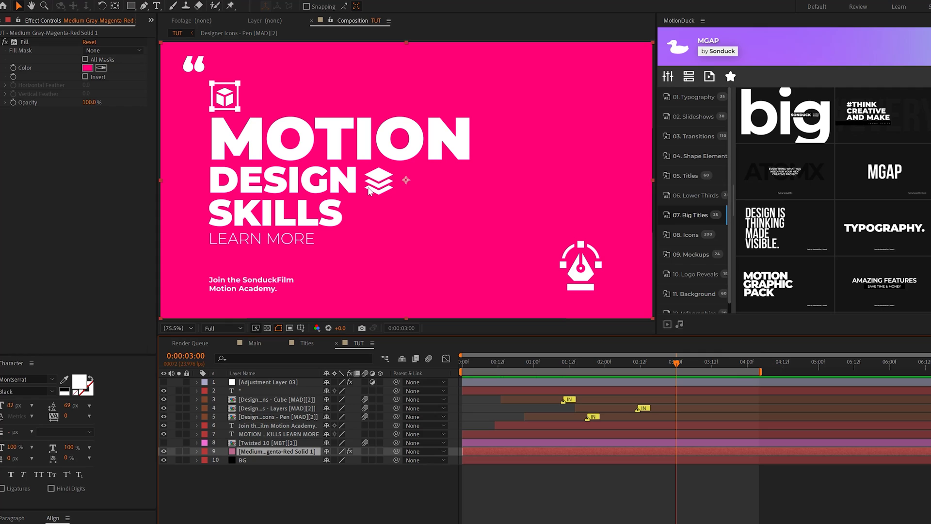
click(90, 70)
click(208, 169)
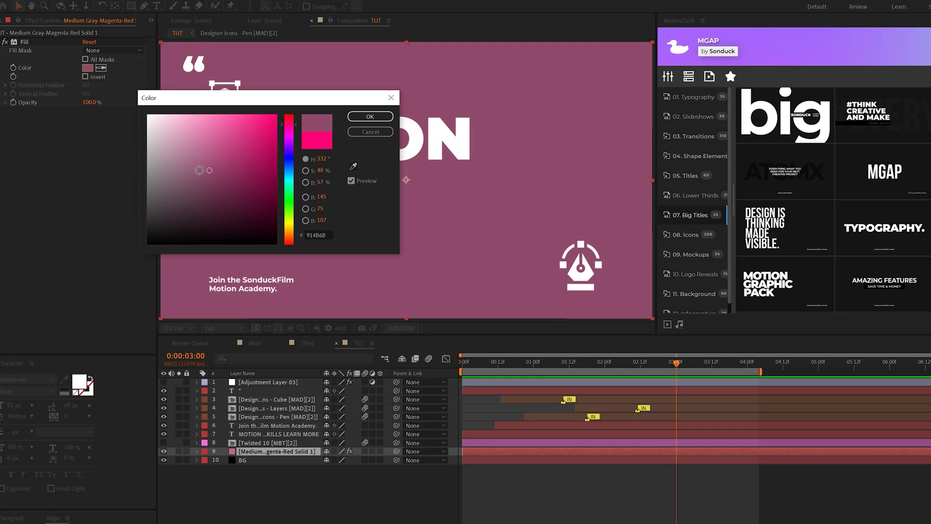
click(369, 117)
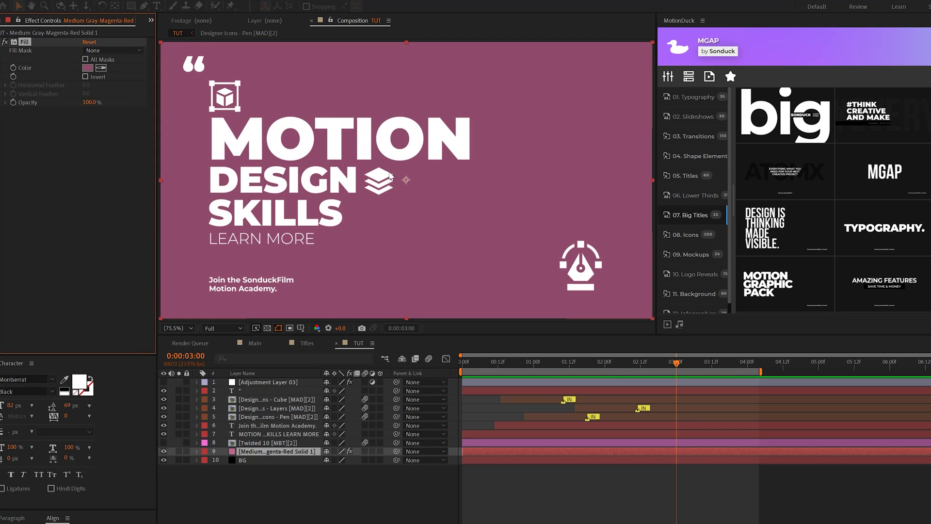
- Open the Main composition and preview its finished animation
click(256, 343)
key(space)
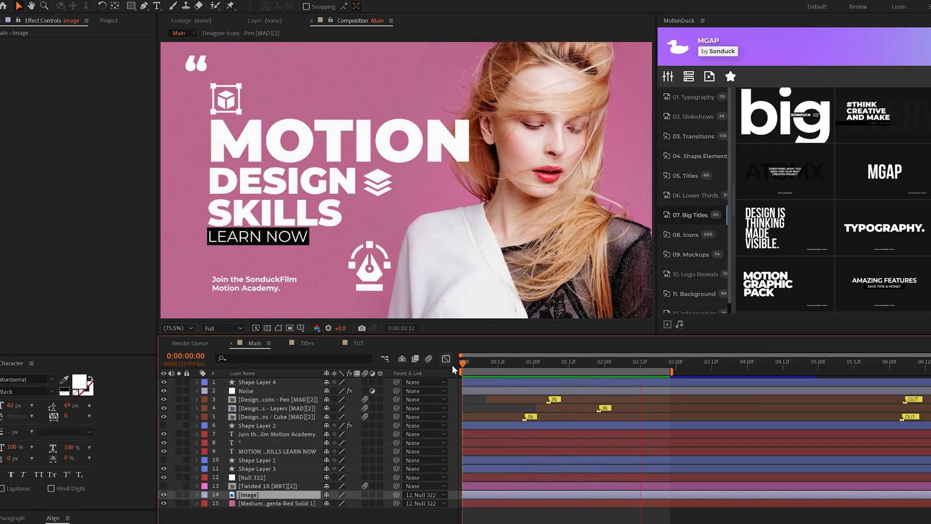